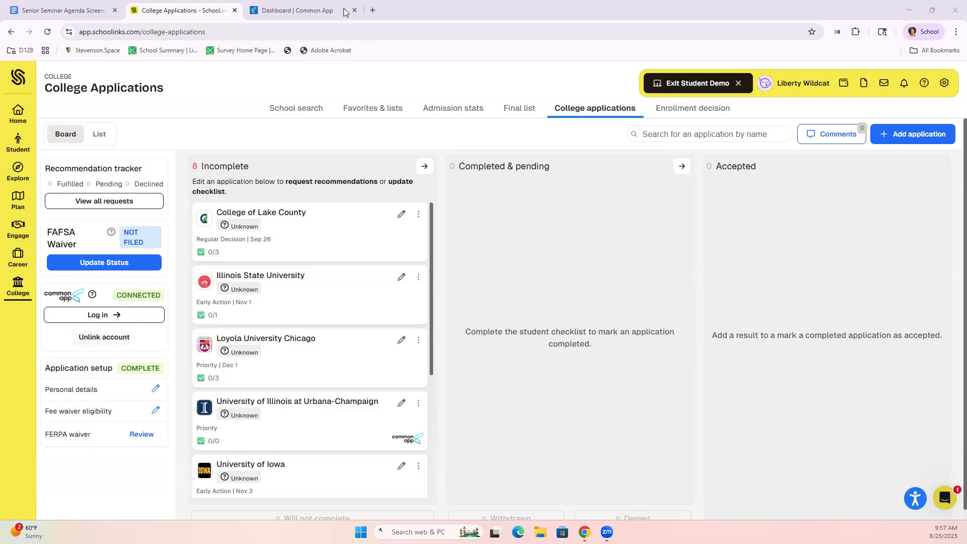
Read the Senior Seminar Agenda Screenshots guide down to its 'FERPA can't be changed' note
left_click(73, 11)
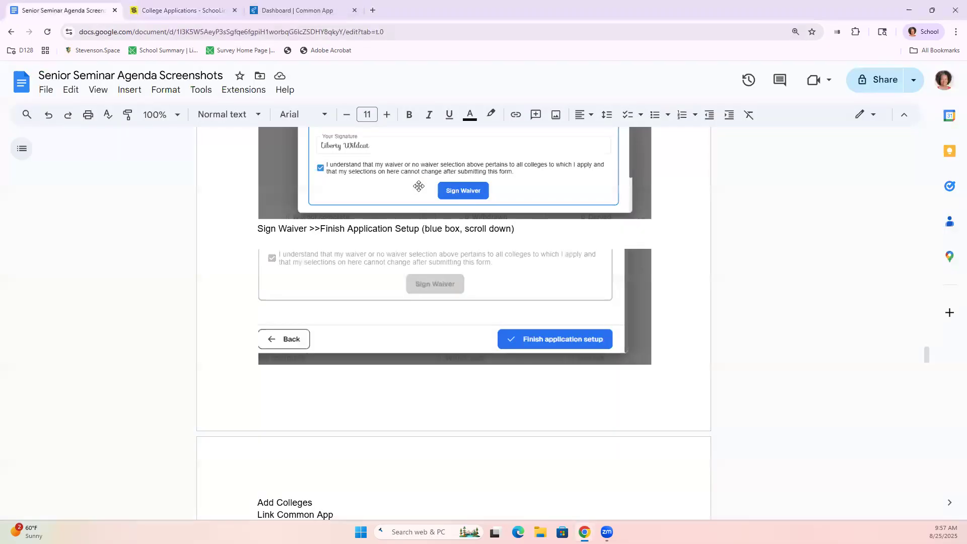
scroll(437, 224, "down", 2)
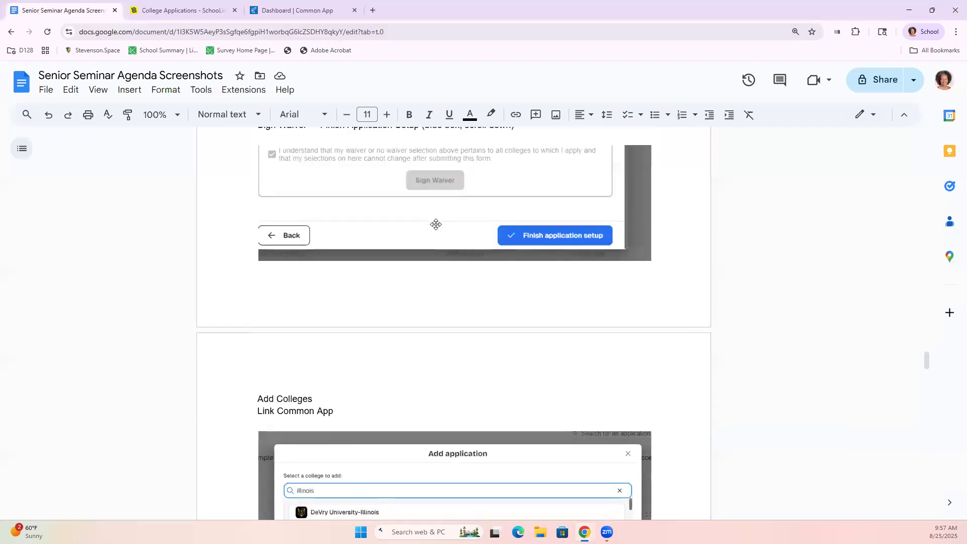
scroll(434, 222, "down", 3)
scroll(434, 222, "down", 3)
scroll(435, 221, "down", 4)
scroll(435, 219, "down", 3)
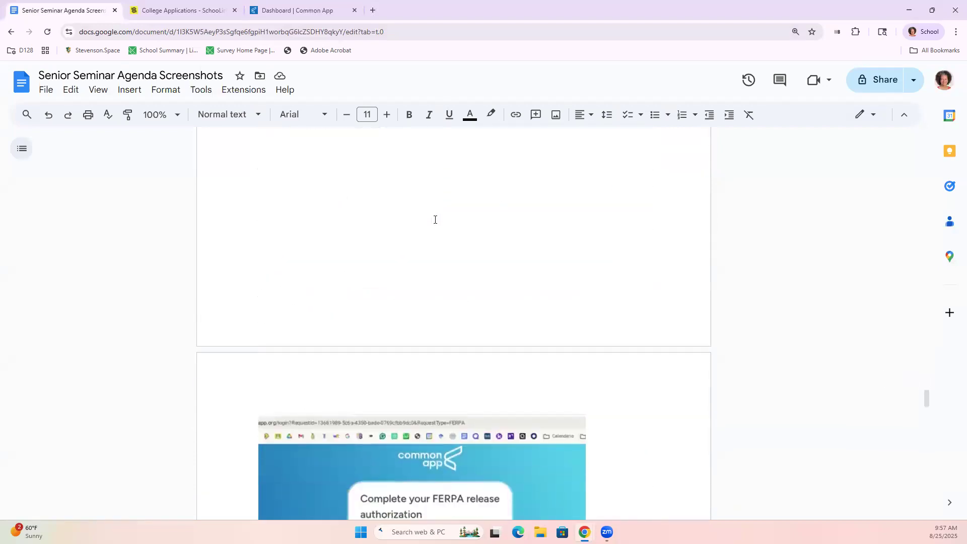
scroll(435, 219, "down", 2)
scroll(435, 217, "down", 4)
scroll(432, 214, "down", 4)
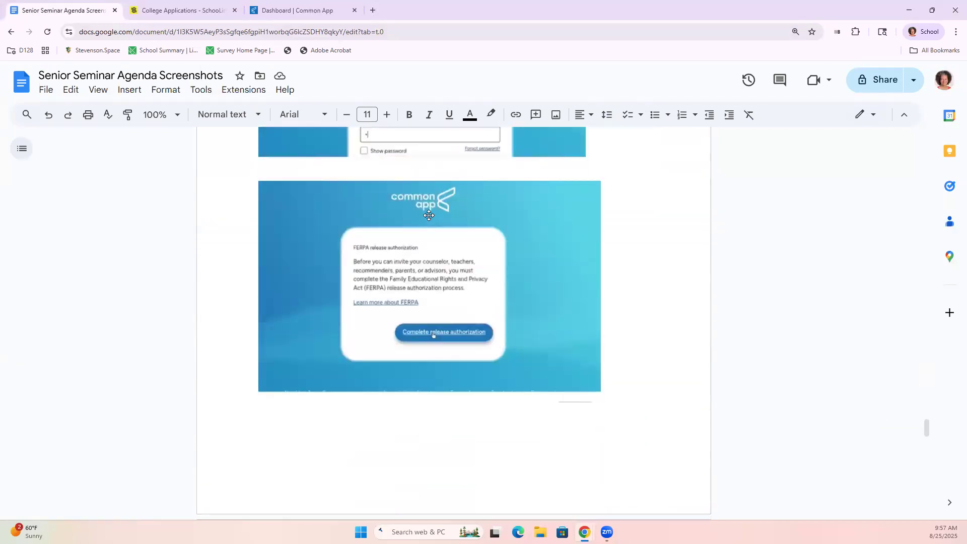
scroll(431, 213, "down", 1)
scroll(429, 213, "down", 4)
scroll(429, 213, "down", 2)
scroll(428, 214, "down", 4)
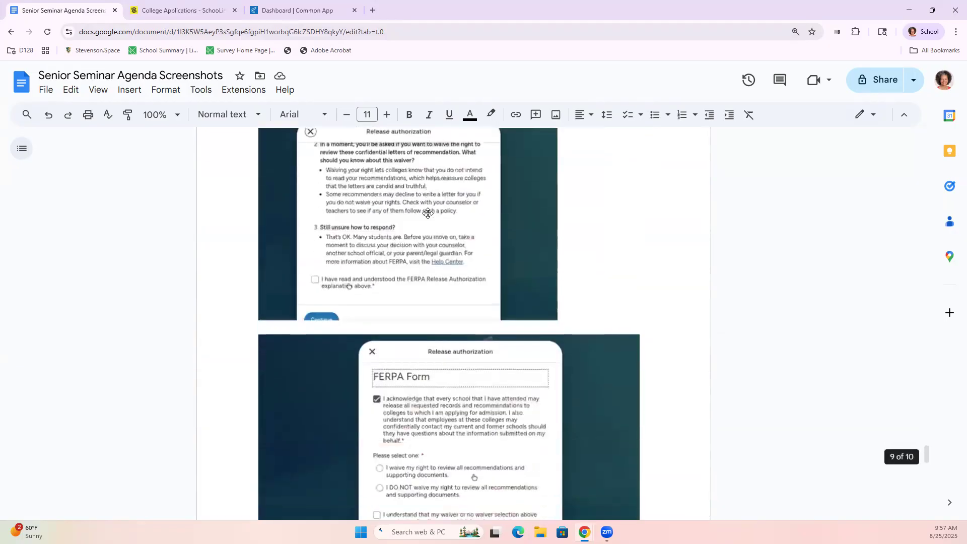
scroll(428, 213, "down", 4)
scroll(427, 212, "down", 4)
scroll(428, 212, "down", 3)
scroll(428, 212, "down", 3)
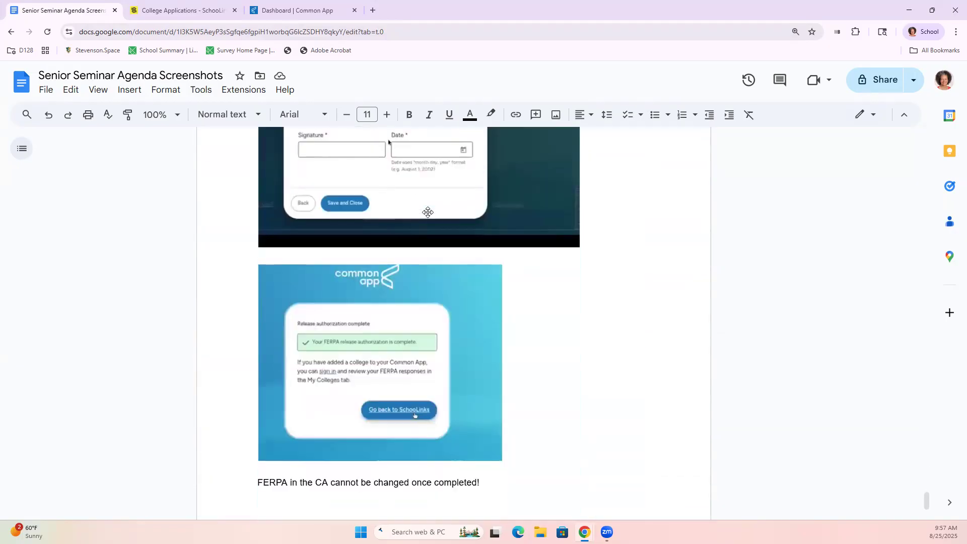
scroll(427, 212, "down", 2)
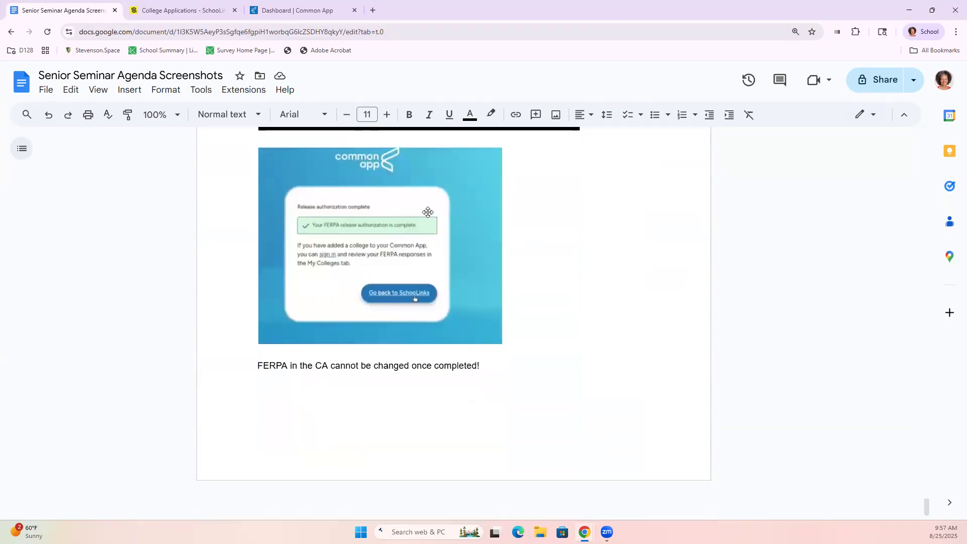
Return to the SchoolLinks College Applications board and its eight incomplete applications
left_click(185, 10)
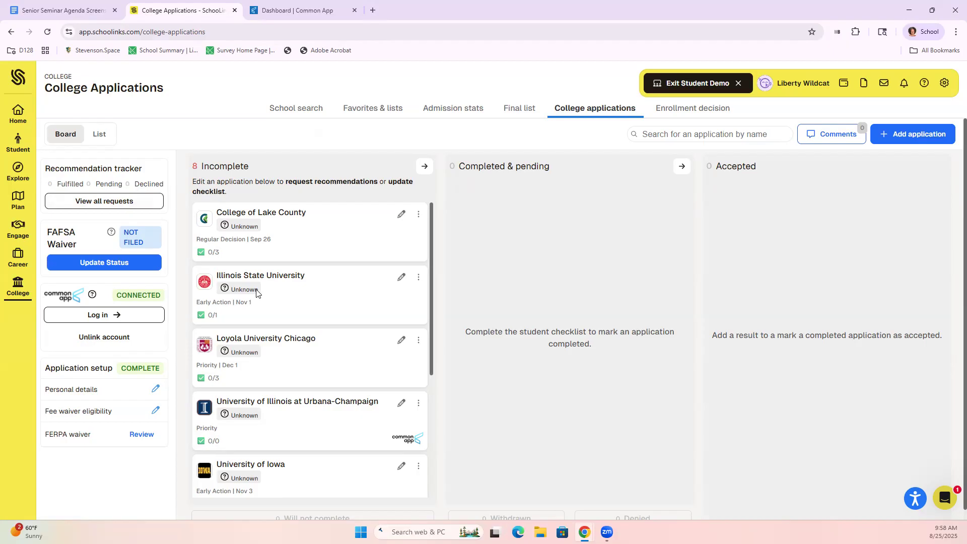
Glance at the Common App dashboard's 20 colleges, then return to the SchoolLinks board
left_click(302, 10)
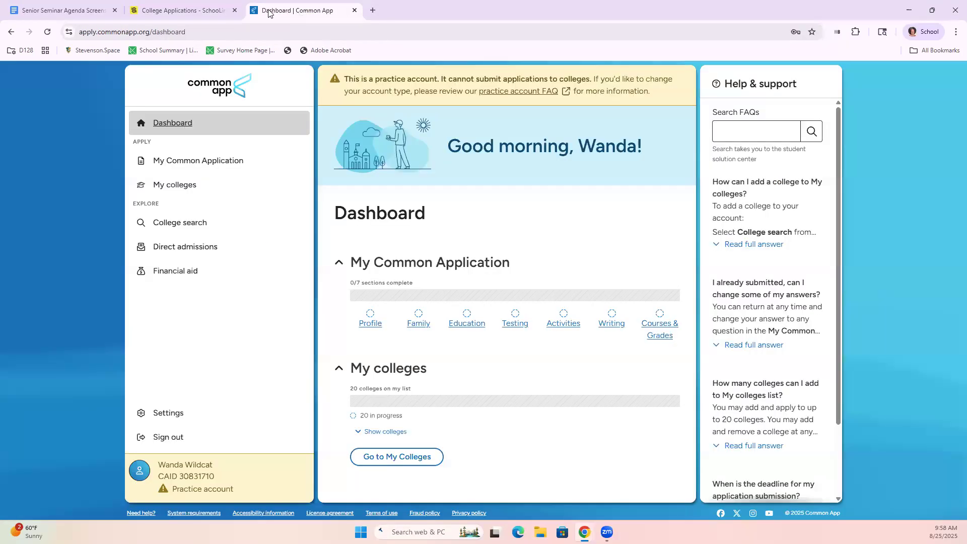
left_click(184, 10)
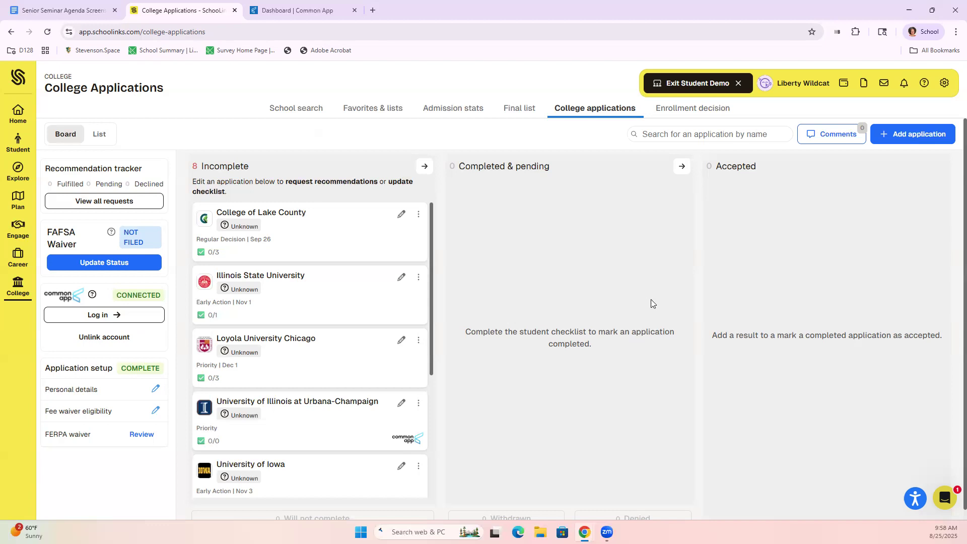
Reload the board and check Common App cards like Wisconsin-Madison and Washington University for deadlines
left_click(47, 32)
scroll(324, 257, "down", 2)
scroll(323, 262, "down", 1)
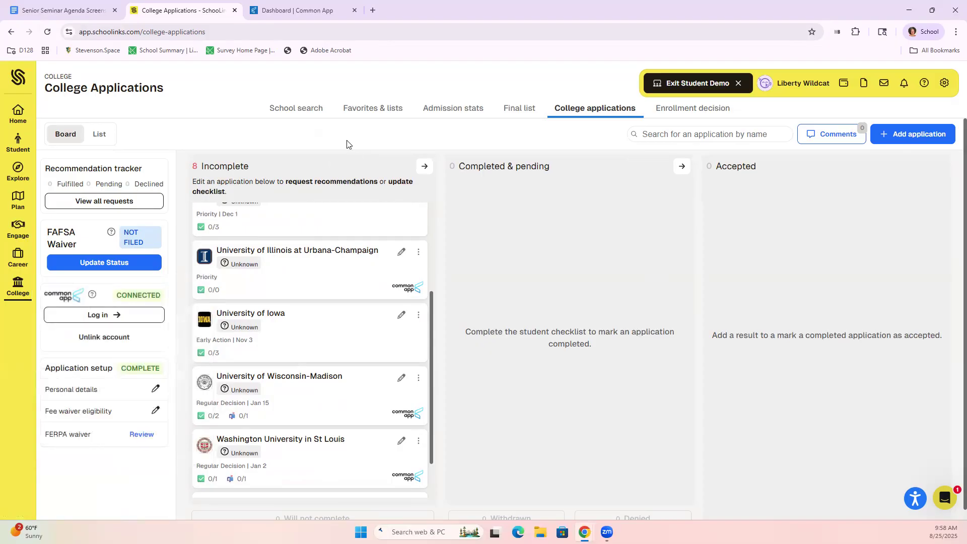
scroll(331, 288, "up", 2)
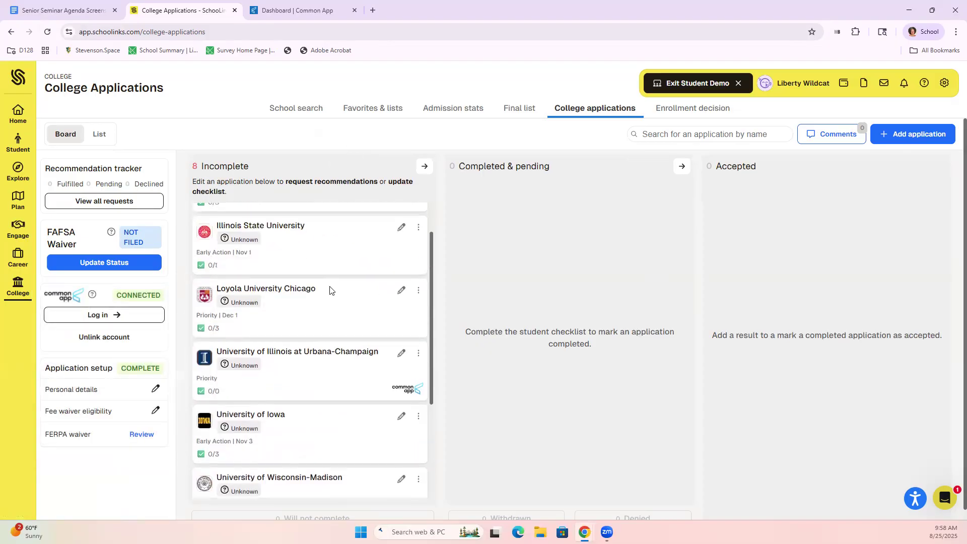
scroll(340, 293, "down", 2)
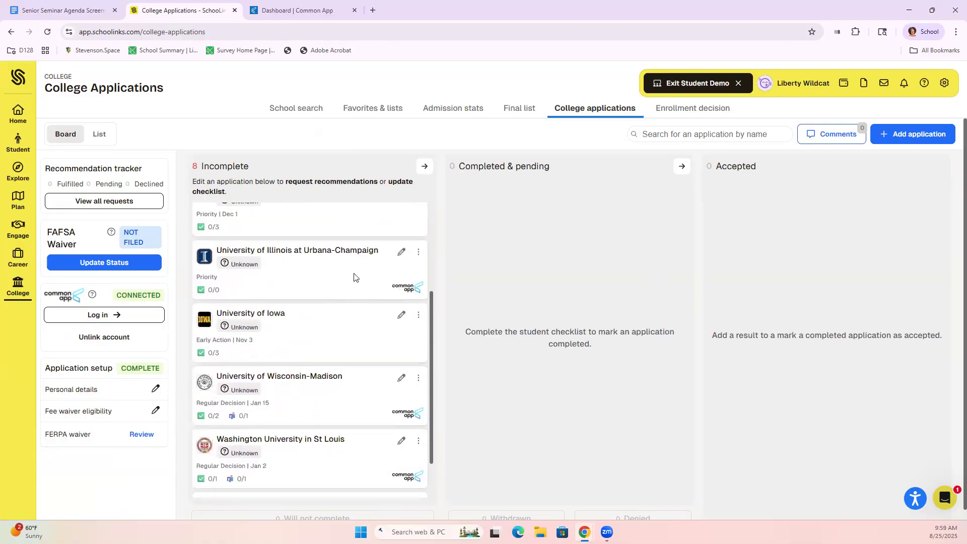
scroll(329, 274, "down", 1)
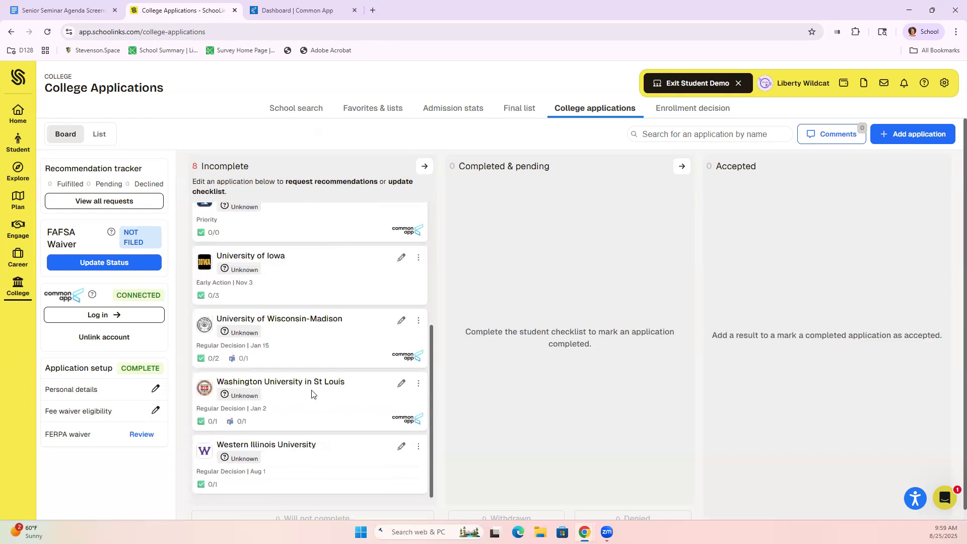
scroll(314, 388, "down", 1)
scroll(313, 387, "up", 2)
scroll(313, 383, "up", 2)
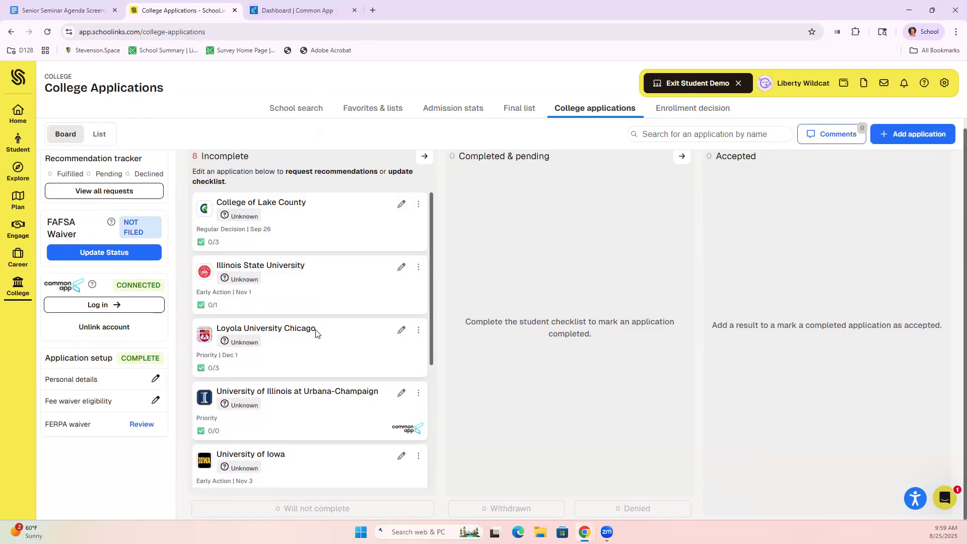
Open Loyola University Chicago's General questions page from the Common App My colleges list
left_click(309, 13)
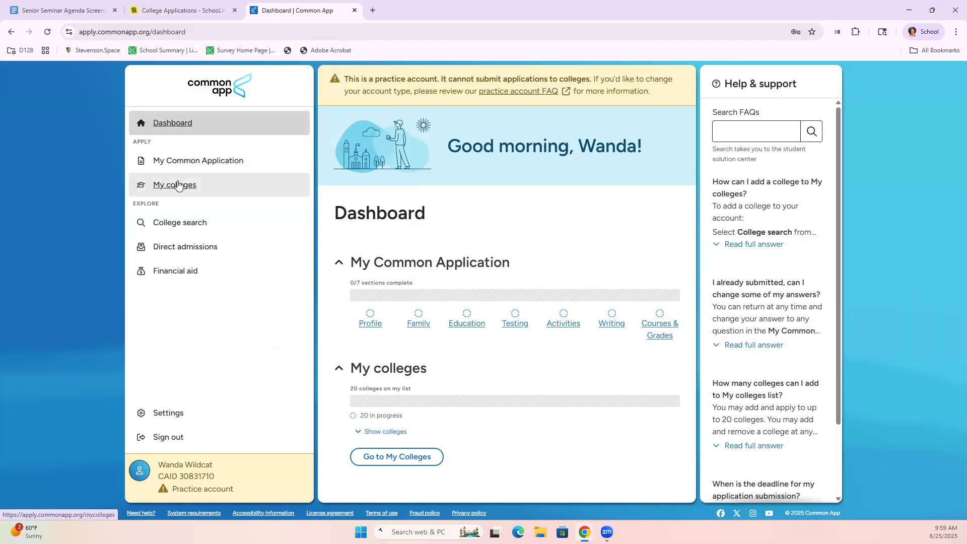
left_click(175, 185)
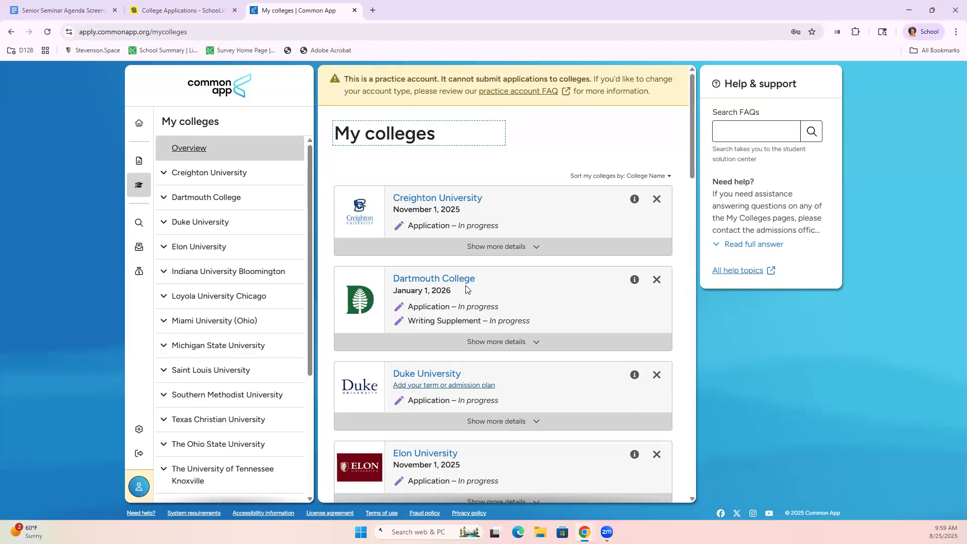
scroll(476, 283, "down", 1)
scroll(476, 284, "down", 1)
scroll(475, 237, "down", 2)
scroll(472, 232, "down", 1)
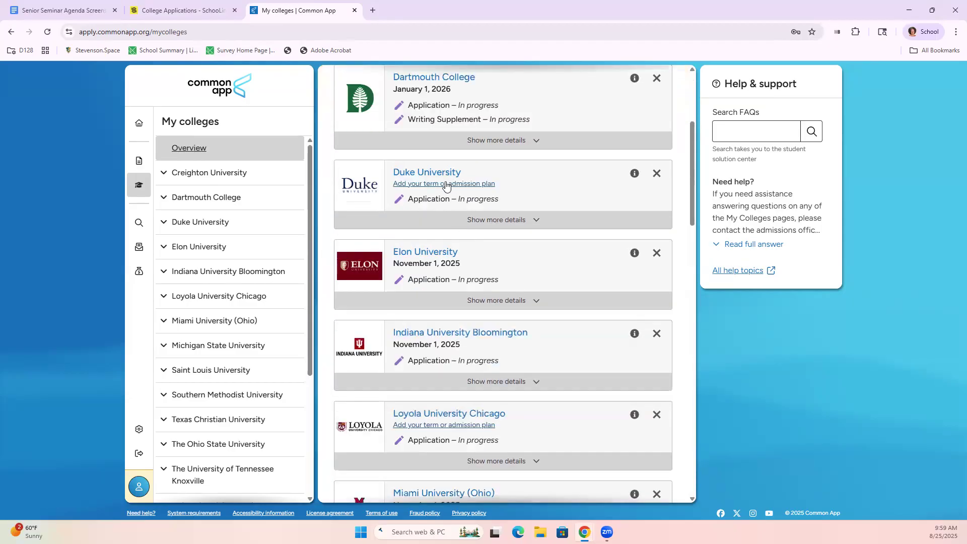
scroll(454, 207, "down", 4)
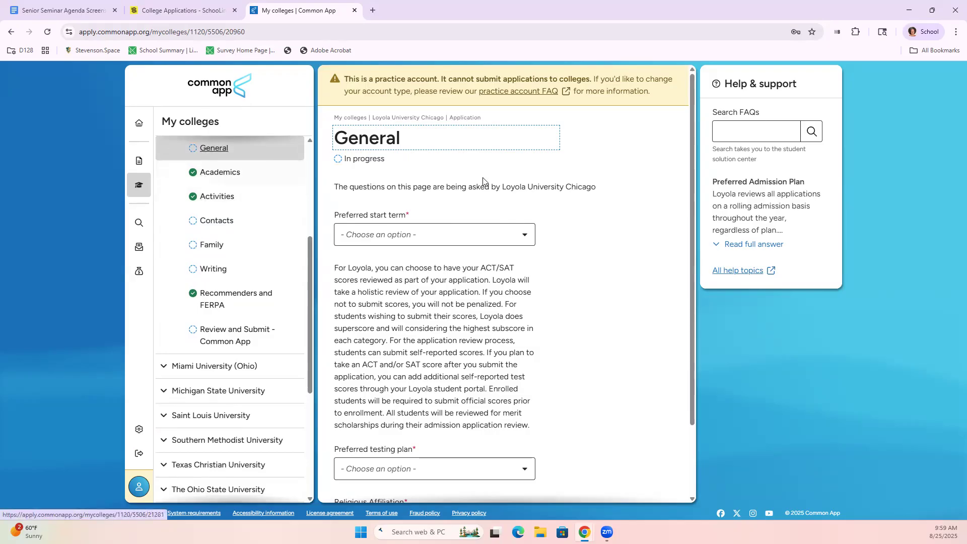
Review the Loyola form, then go via Dashboard to the My colleges overview
scroll(496, 184, "down", 1)
scroll(495, 184, "down", 2)
scroll(473, 207, "up", 3)
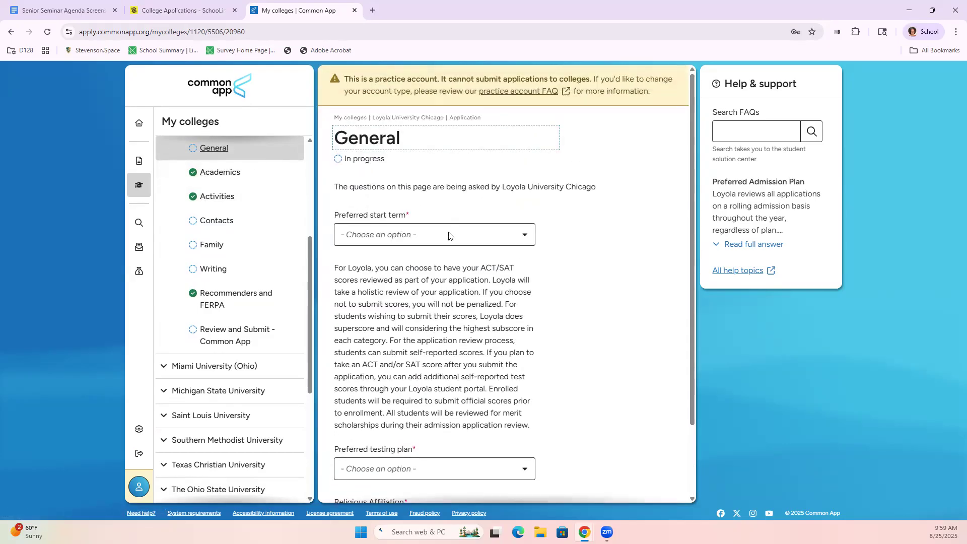
scroll(594, 229, "down", 2)
scroll(579, 227, "down", 2)
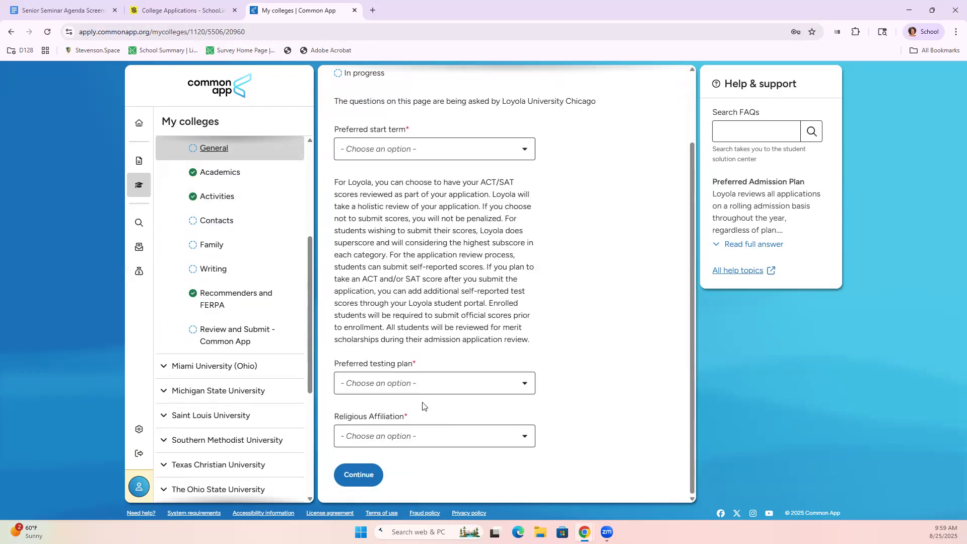
scroll(598, 246, "up", 2)
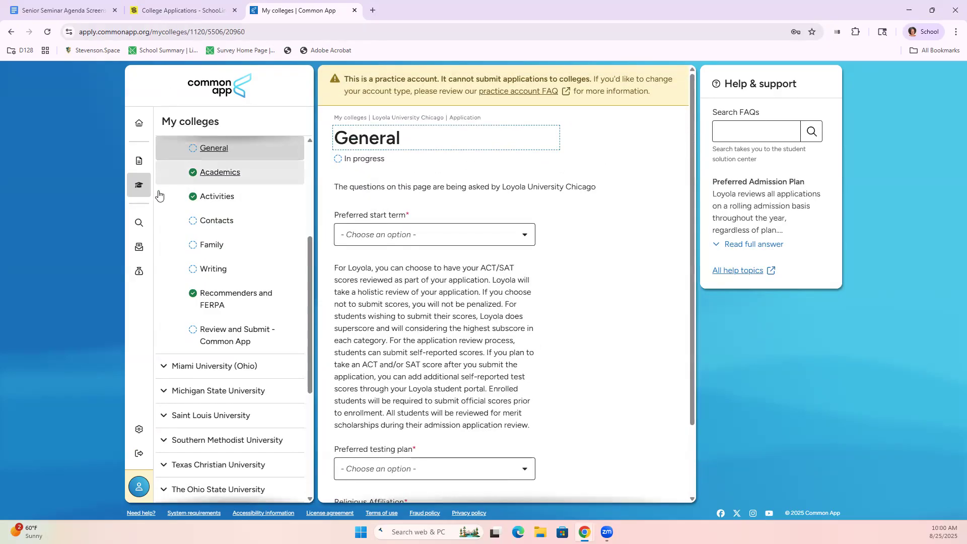
left_click(140, 123)
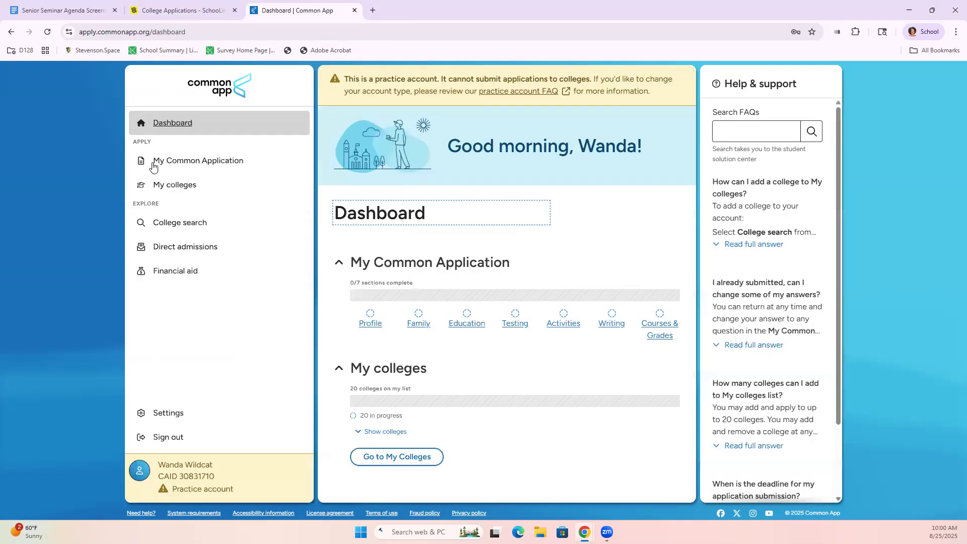
left_click(168, 187)
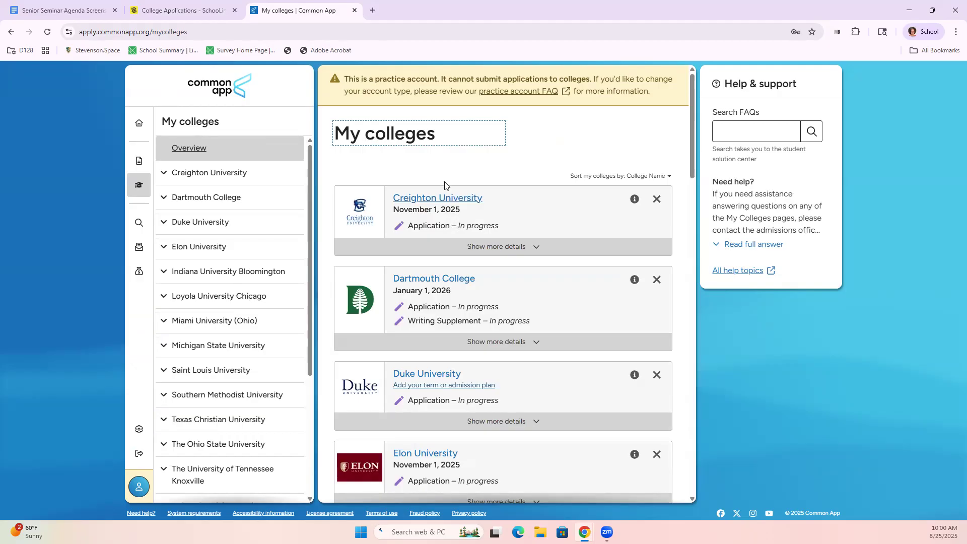
left_click(179, 10)
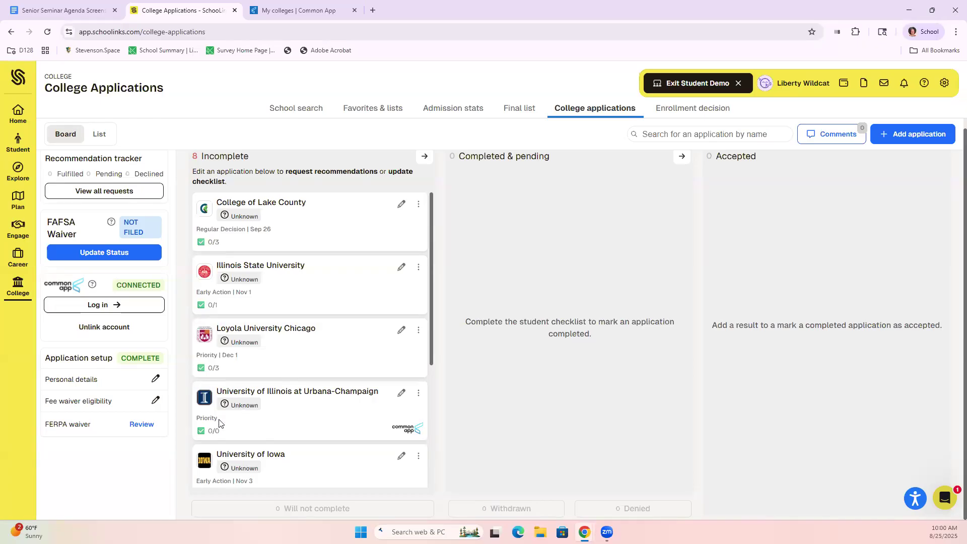
scroll(344, 312, "down", 3)
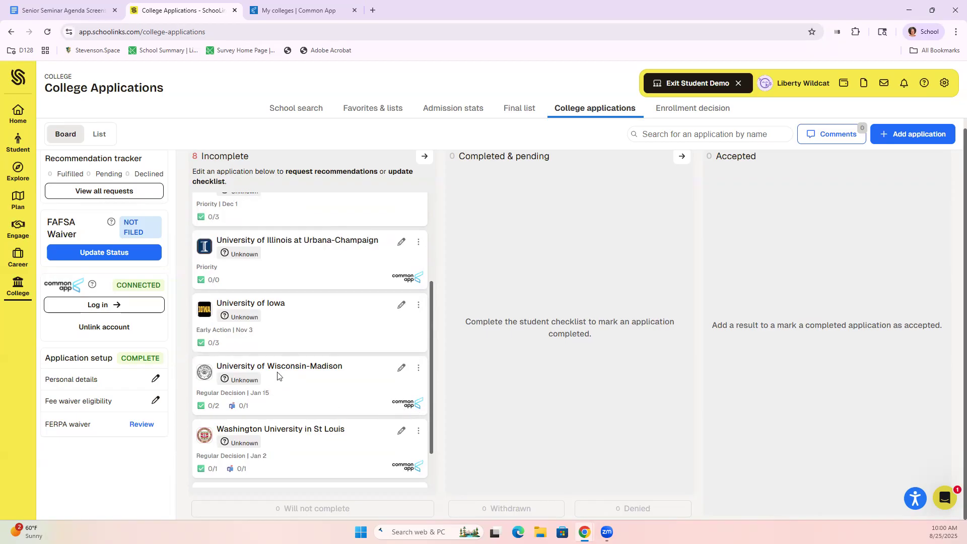
Browse the My colleges cards for Creighton, Dartmouth, Duke, Elon, Indiana and Loyola
left_click(295, 10)
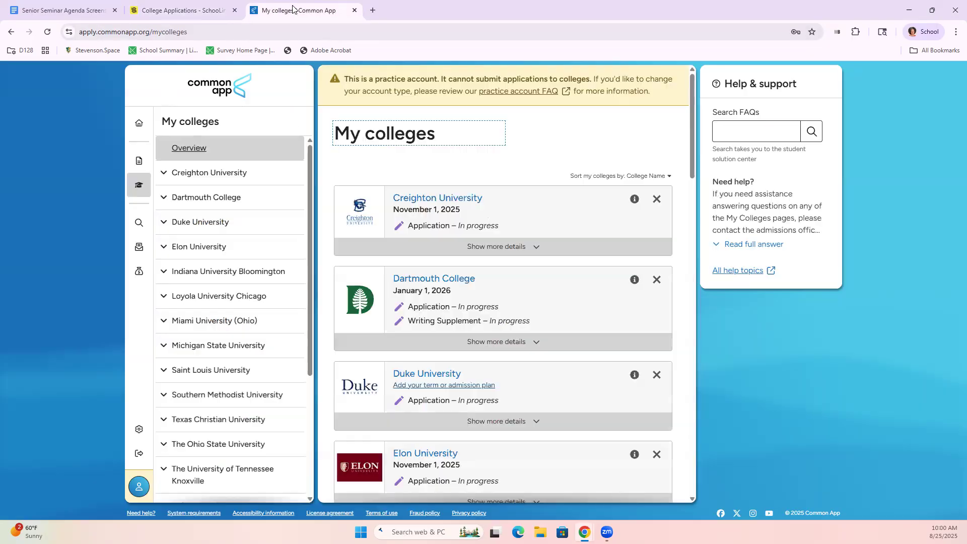
scroll(510, 249, "down", 2)
scroll(510, 250, "down", 2)
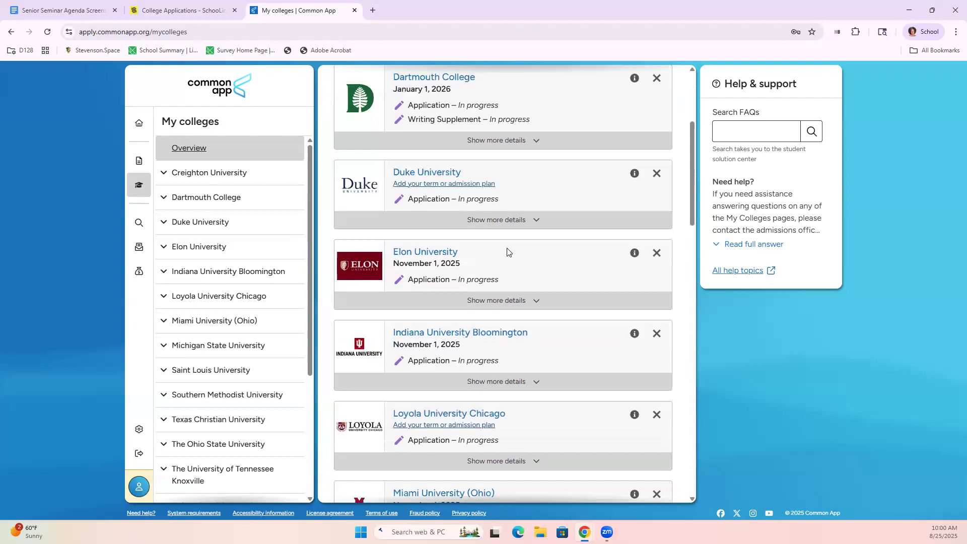
scroll(505, 245, "up", 2)
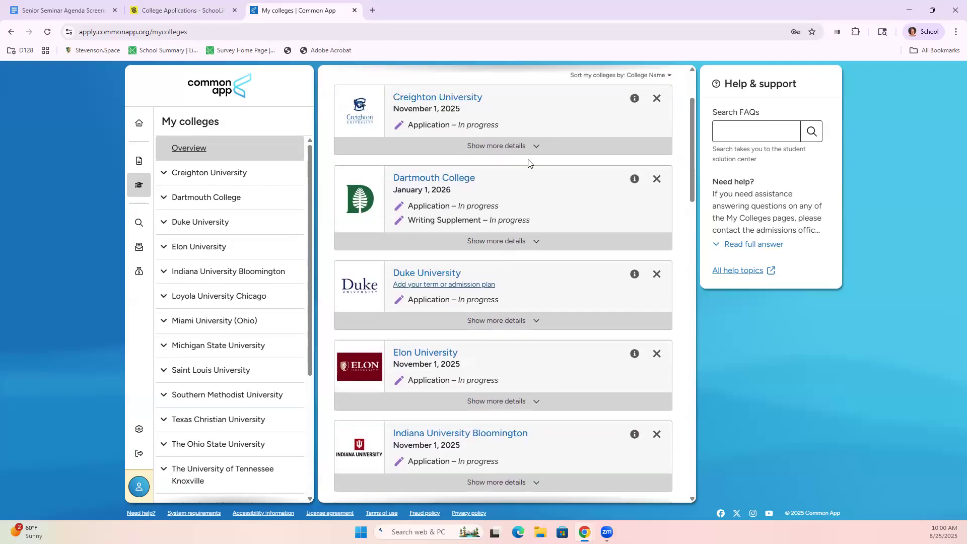
scroll(593, 265, "up", 2)
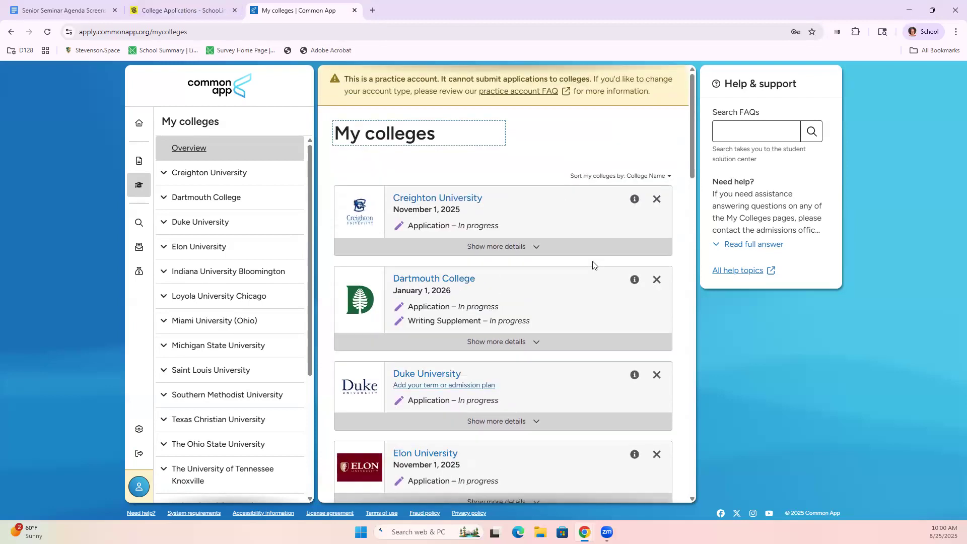
Back on SchoolLinks, show the Incomplete column from College of Lake County to University of Iowa
left_click(182, 10)
scroll(308, 285, "up", 3)
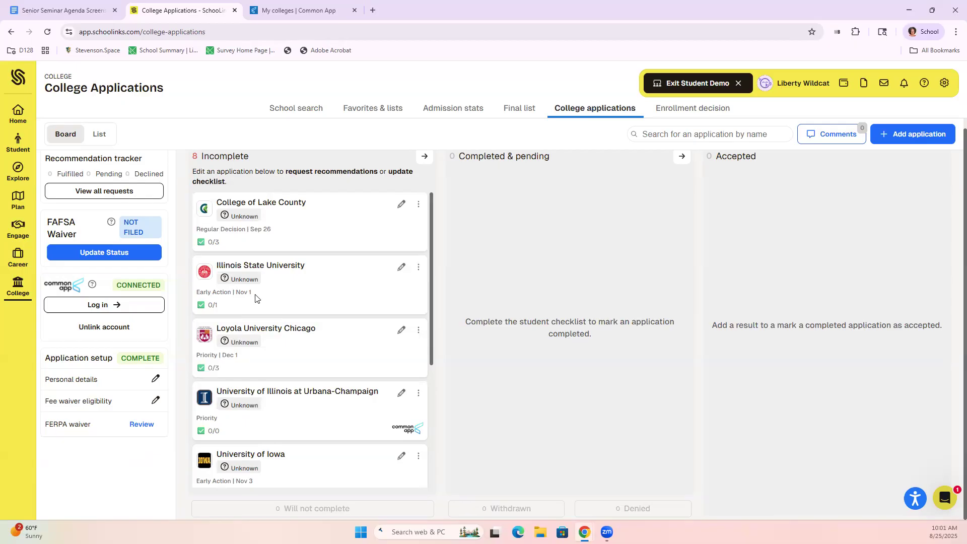
scroll(493, 294, "up", 1)
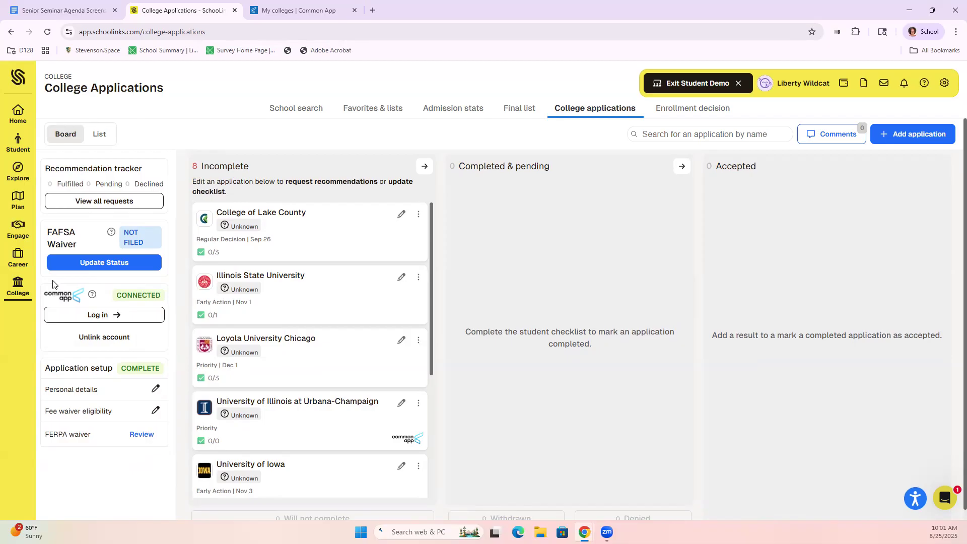
left_click_drag(44, 411, 120, 397)
left_click(89, 462)
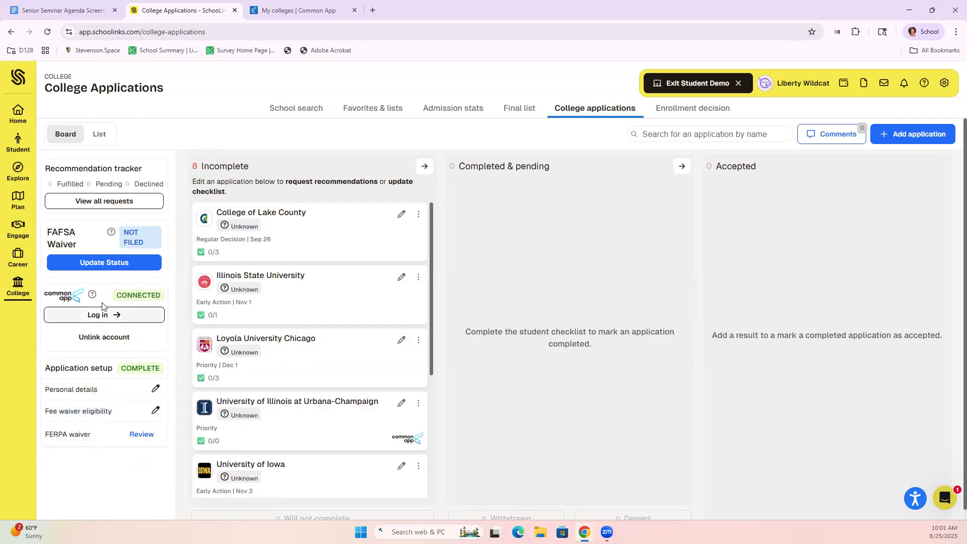